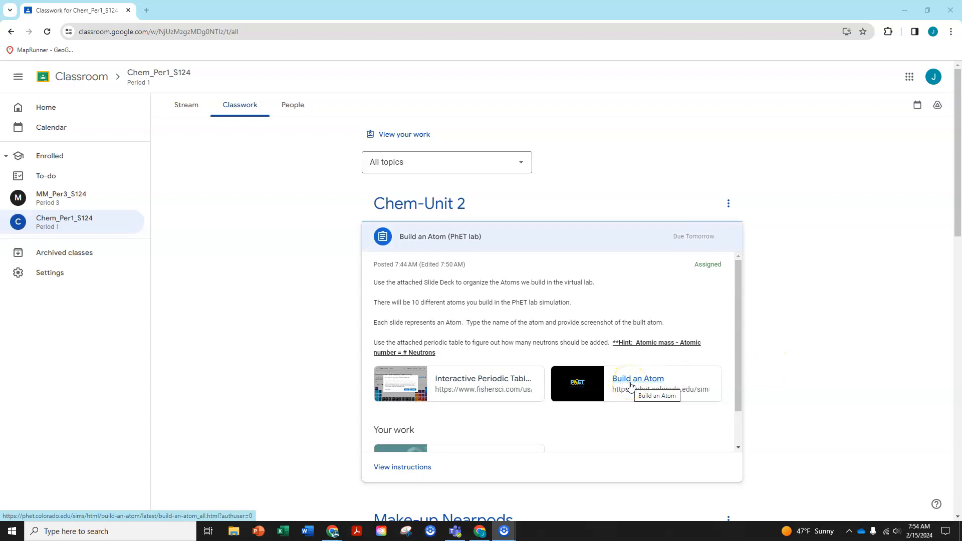
# - Open the Build an Atom (PhET lab) assignment and its attached Google Slides deck, and skim through the slides
pyautogui.scroll(-1, 282, 346)
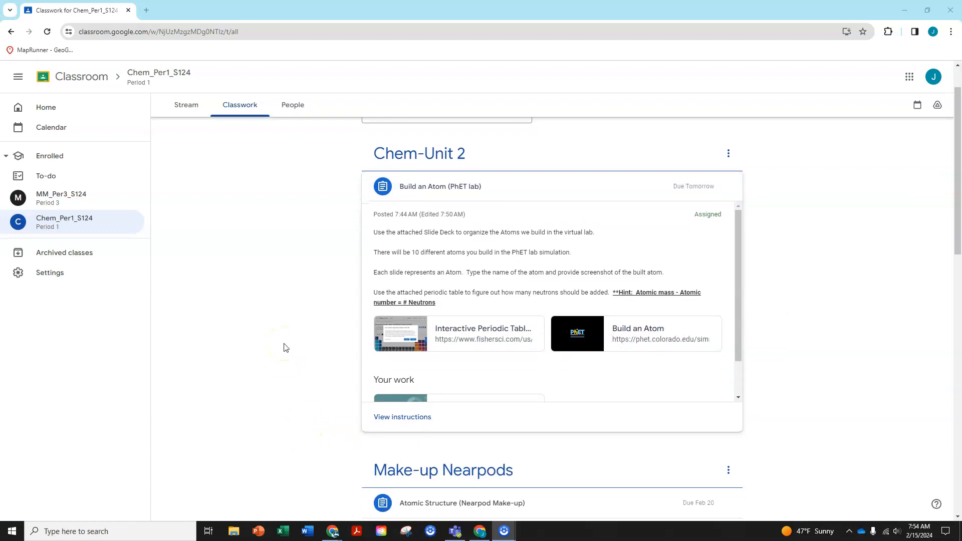
pyautogui.click(414, 415)
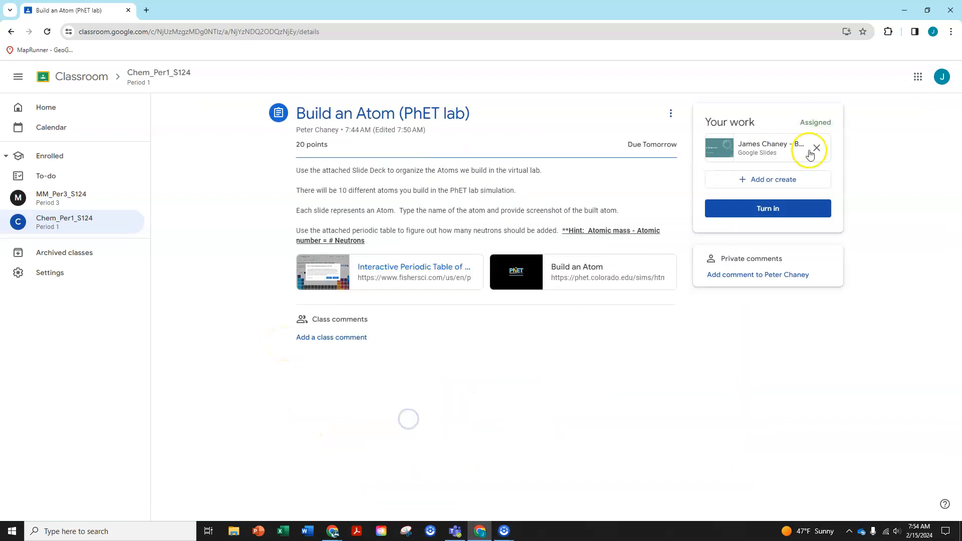
pyautogui.click(751, 146)
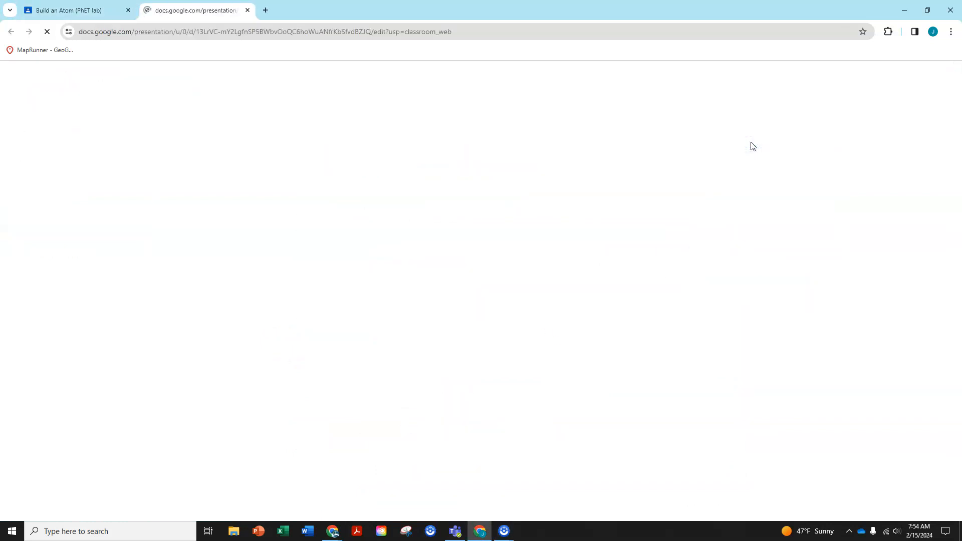
pyautogui.scroll(-4, 70, 321)
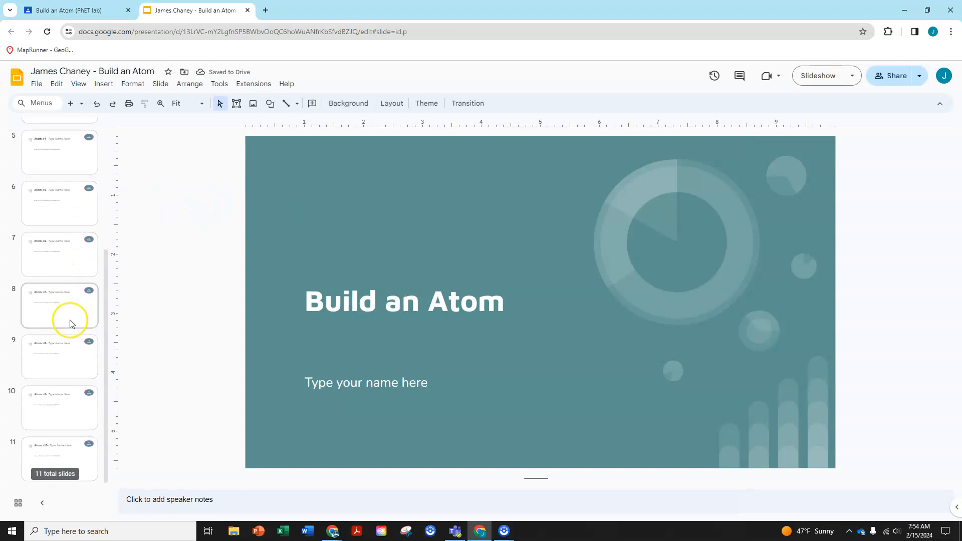
pyautogui.scroll(4, 70, 360)
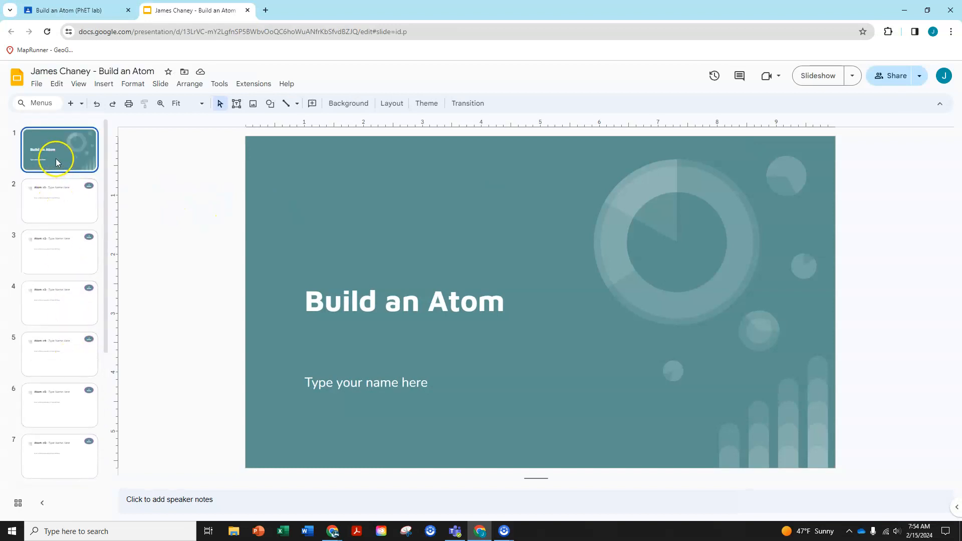
# - Replace the name placeholder on the title slide with the student's full name
pyautogui.click(374, 383)
pyautogui.tripleClick(374, 382)
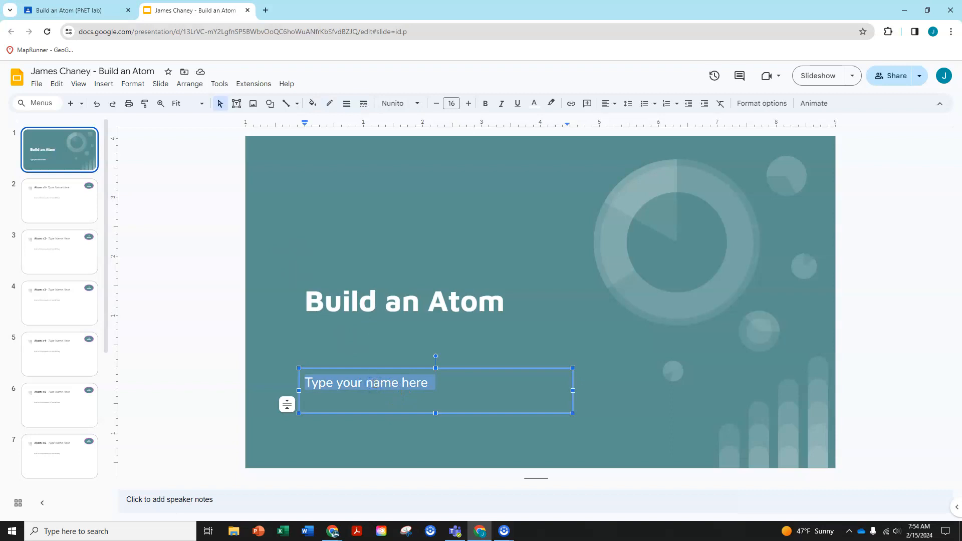
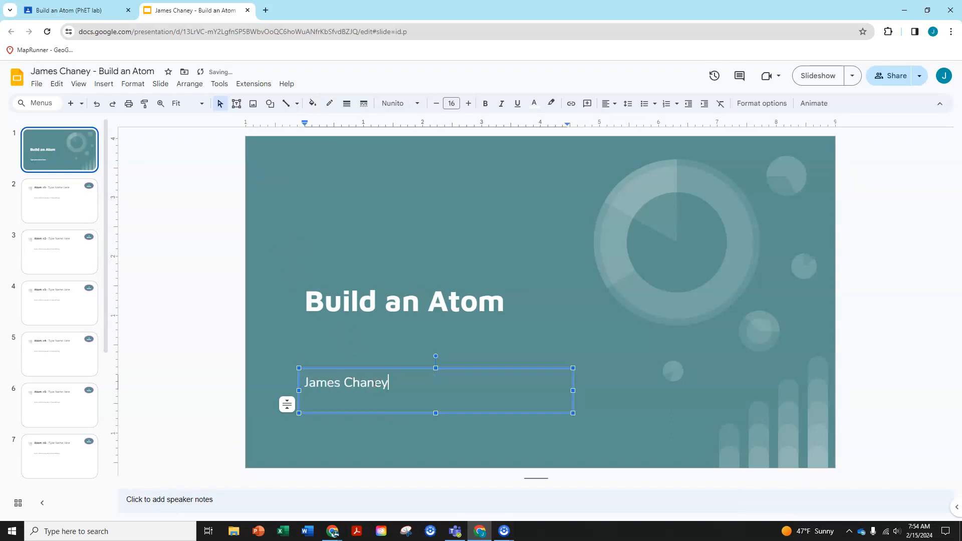
# - Open the Atom #1 slide and examine its name placeholder and proton-count badge
pyautogui.click(54, 206)
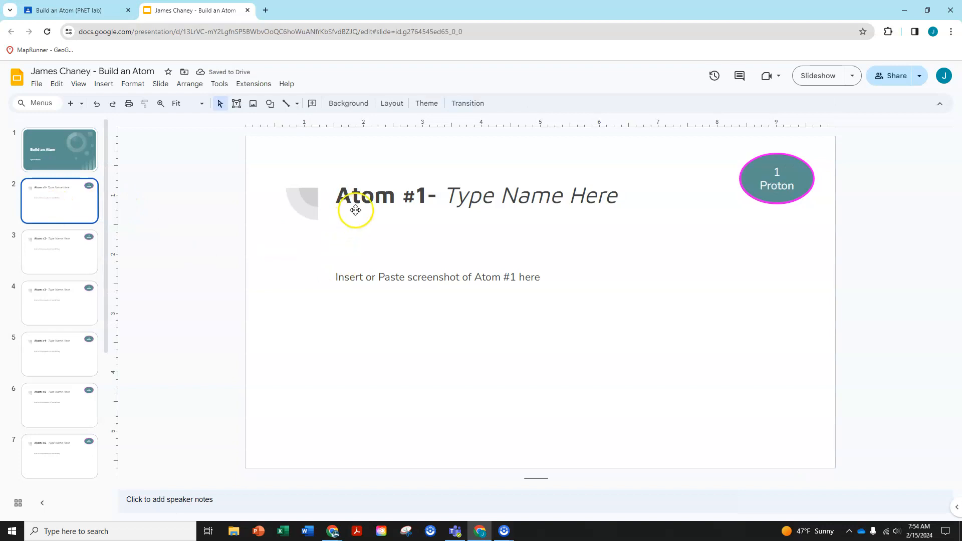
pyautogui.moveTo(444, 196); pyautogui.dragTo(619, 195)
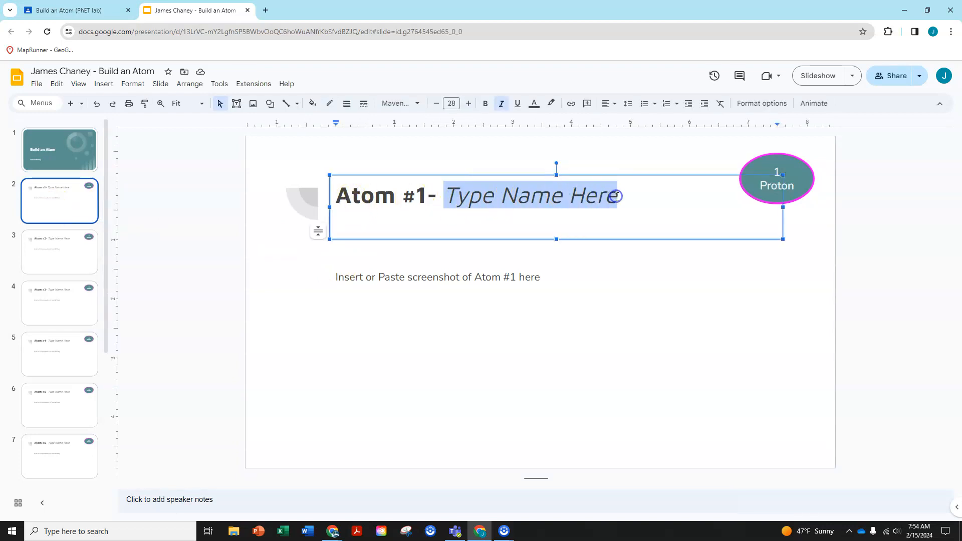
pyautogui.click(789, 162)
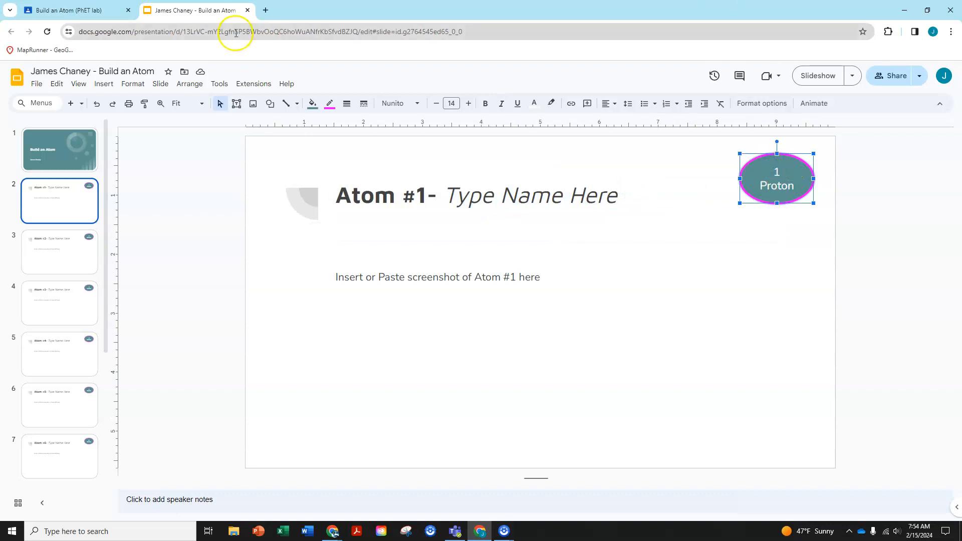
# - Separate the slide deck into its own window and tile it side by side with the Classroom assignment
pyautogui.click(192, 11)
pyautogui.moveTo(192, 11); pyautogui.dragTo(0, 85)
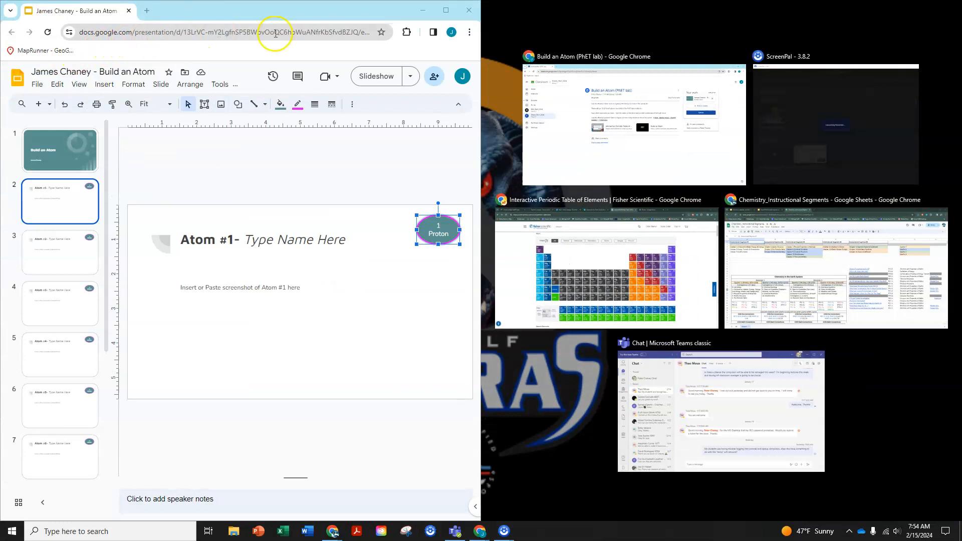
pyautogui.click(586, 103)
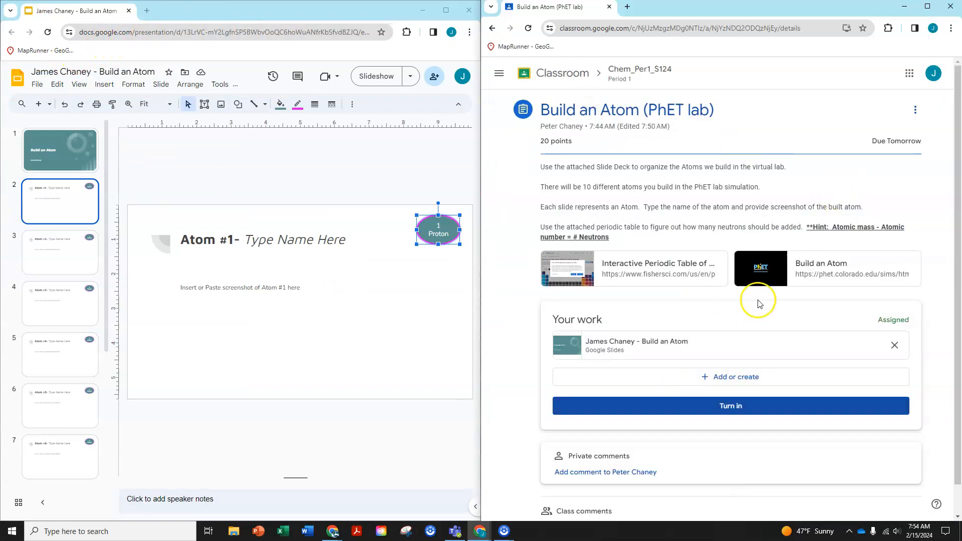
# - Open the Build an Atom simulation's Atom screen from the assignment and place one proton in the nucleus
pyautogui.click(816, 263)
pyautogui.click(533, 293)
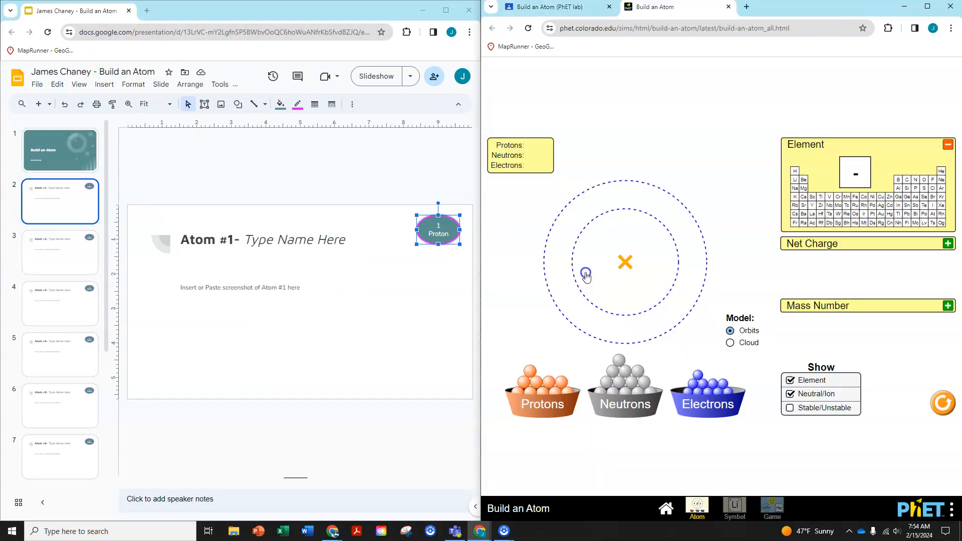
pyautogui.moveTo(530, 371); pyautogui.dragTo(622, 268)
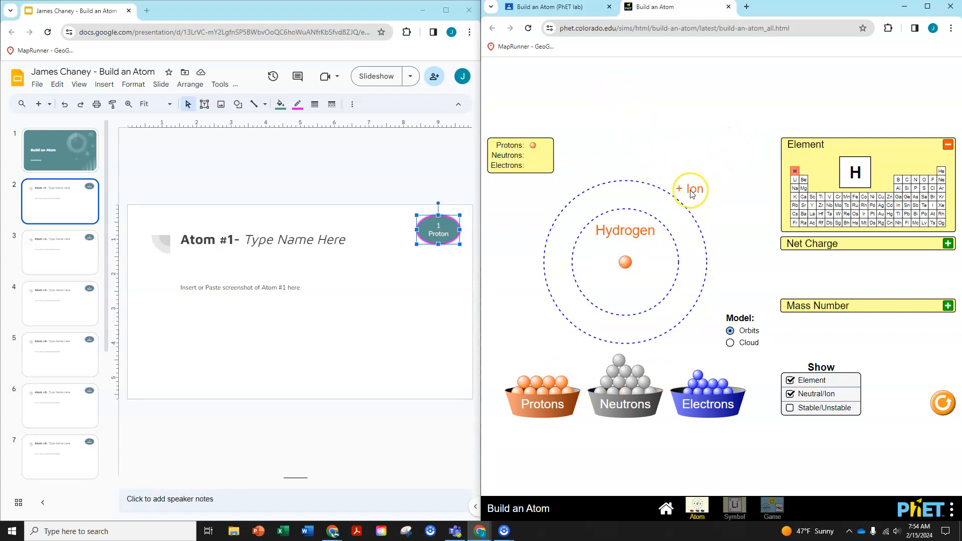
# - Expand the Net Charge and Mass Number displays in the simulation and add one electron to the inner orbit
pyautogui.click(946, 244)
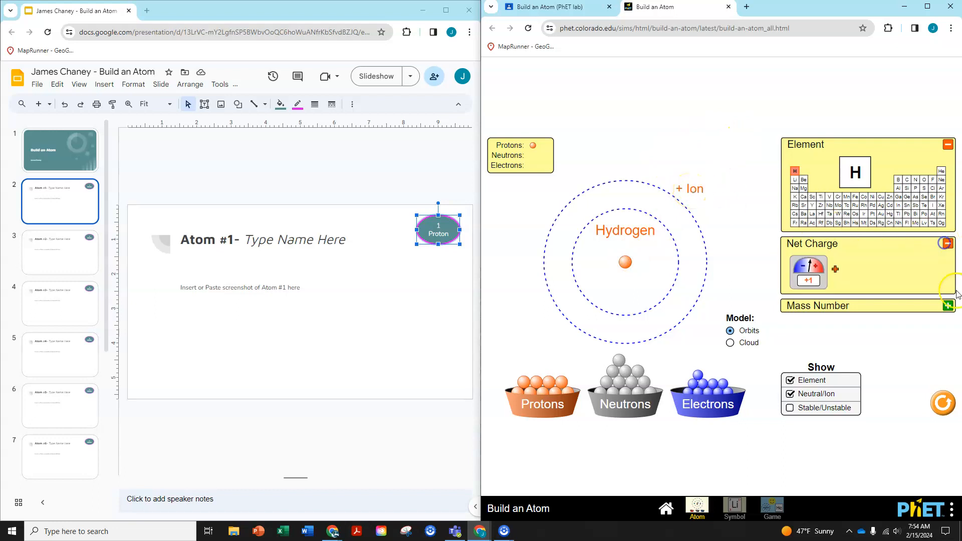
pyautogui.click(947, 306)
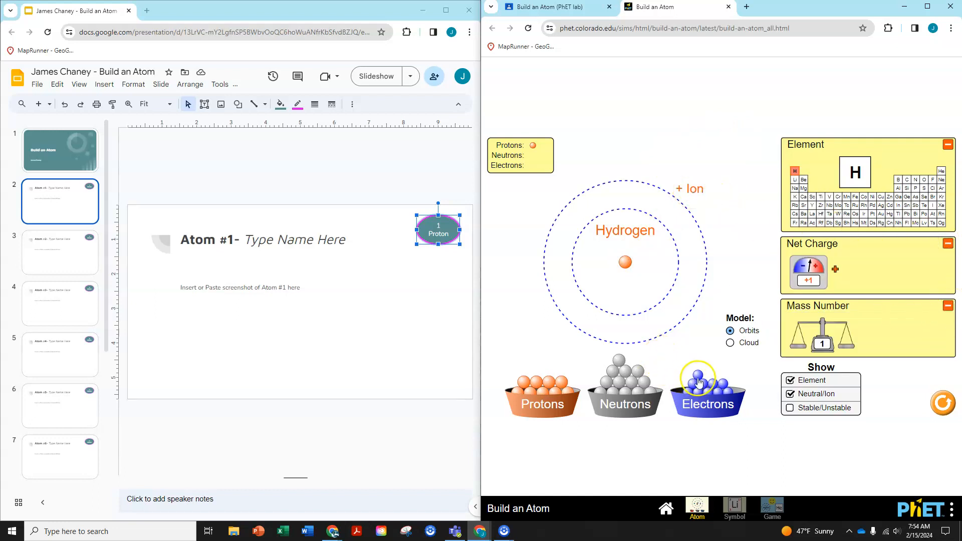
pyautogui.moveTo(698, 375); pyautogui.dragTo(685, 291)
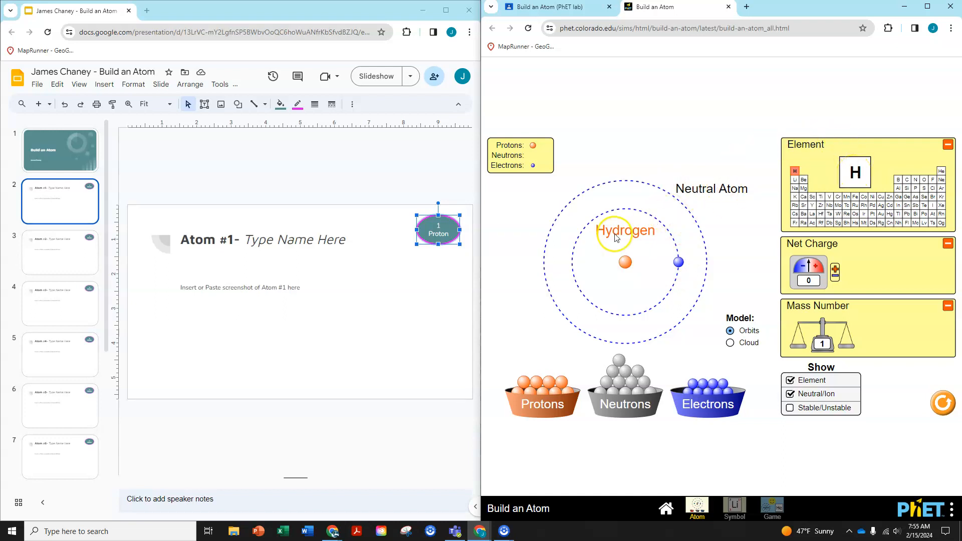
# - Replace the "Type Name Here" placeholder in the Atom #1 slide title with "Hydrogen", keeping the "Atom #1-" prefix
pyautogui.click(279, 240)
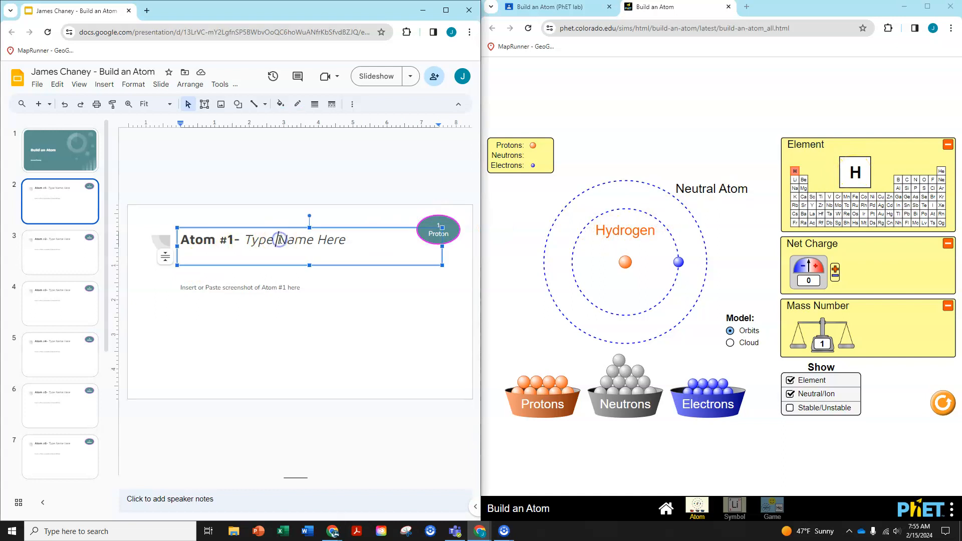
pyautogui.tripleClick(277, 238)
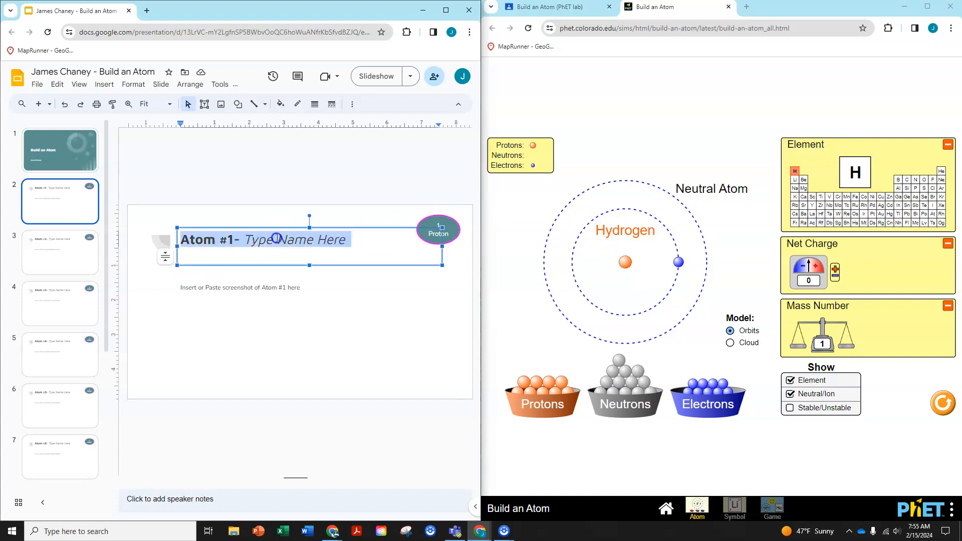
pyautogui.click(276, 238)
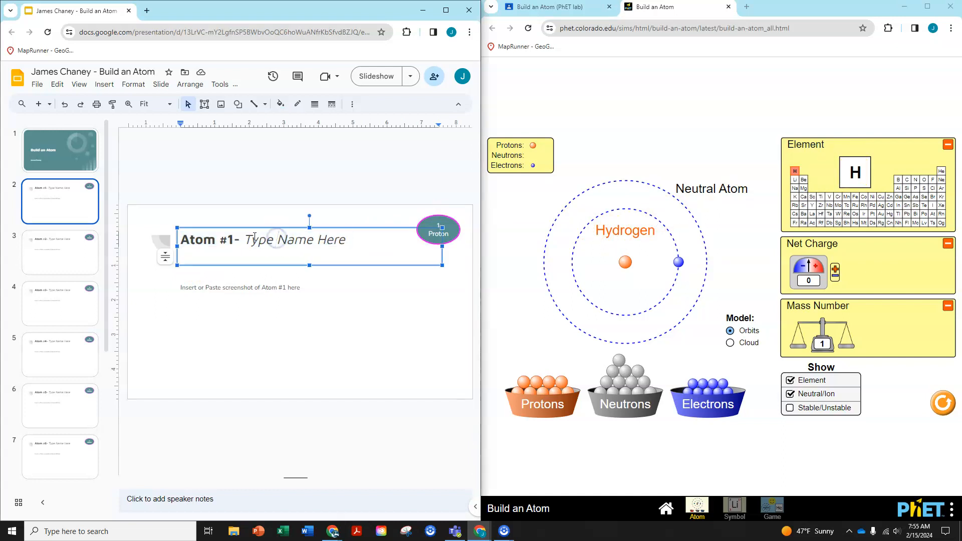
pyautogui.moveTo(244, 240); pyautogui.dragTo(345, 236)
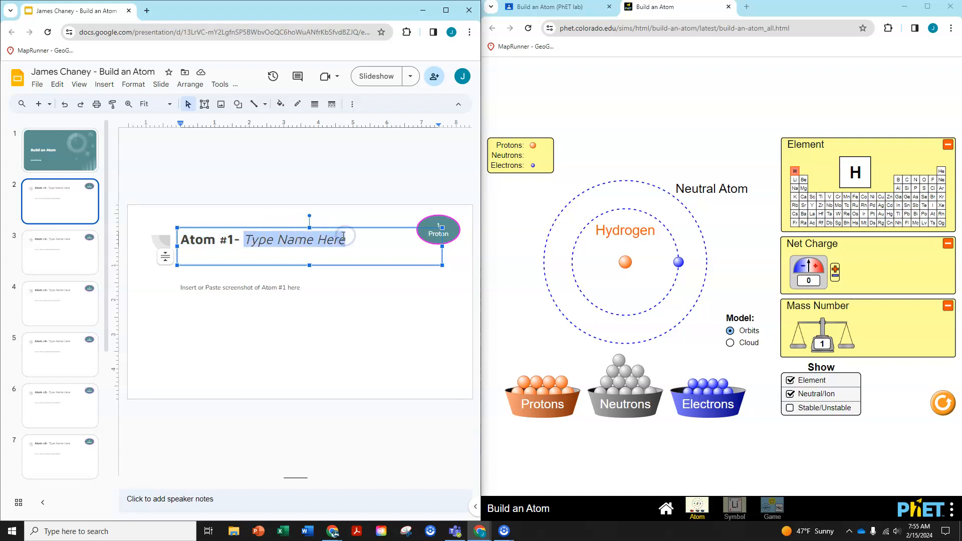
pyautogui.write('Hydrogen')
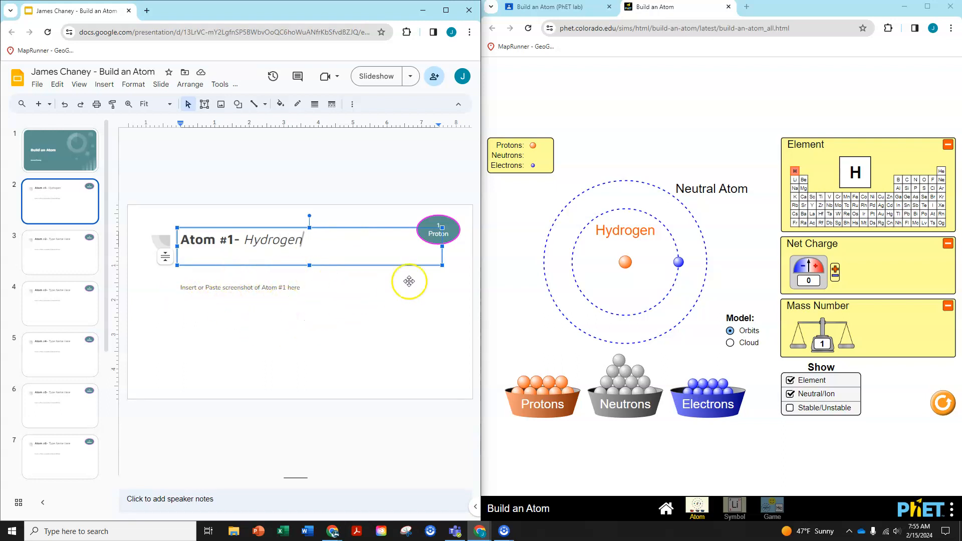
# - Capture the simulation area showing the hydrogen atom with Lightshot and copy the screenshot to the clipboard
pyautogui.click(644, 92)
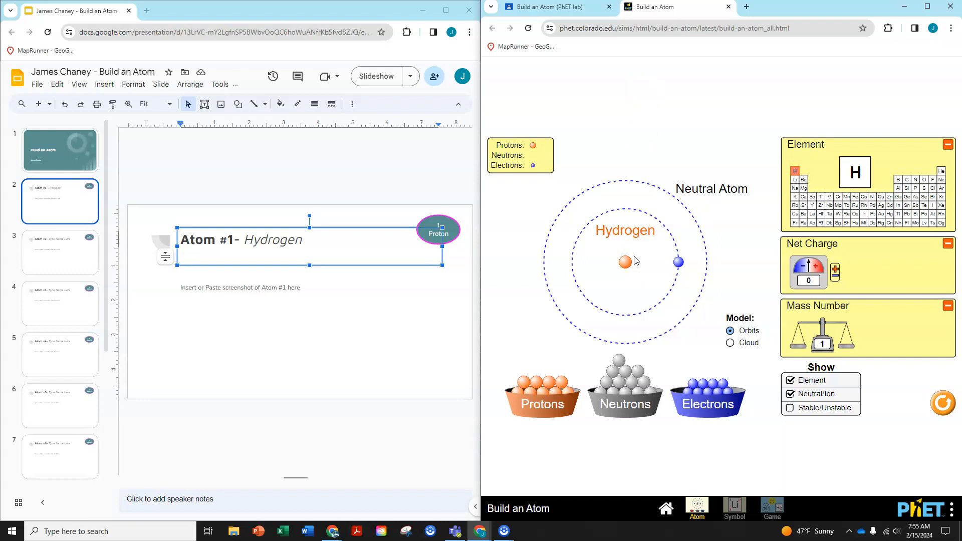
pyautogui.press('Print')
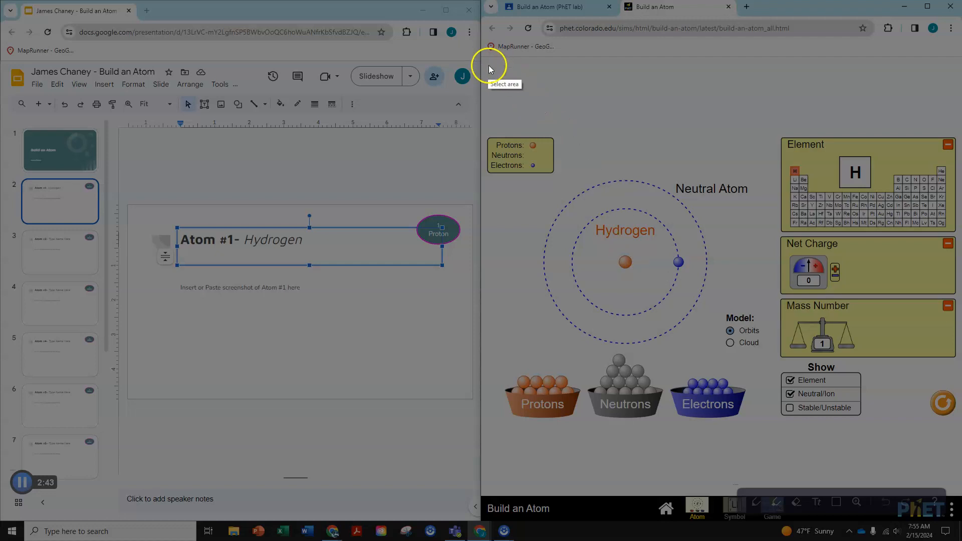
pyautogui.moveTo(483, 60); pyautogui.dragTo(956, 486)
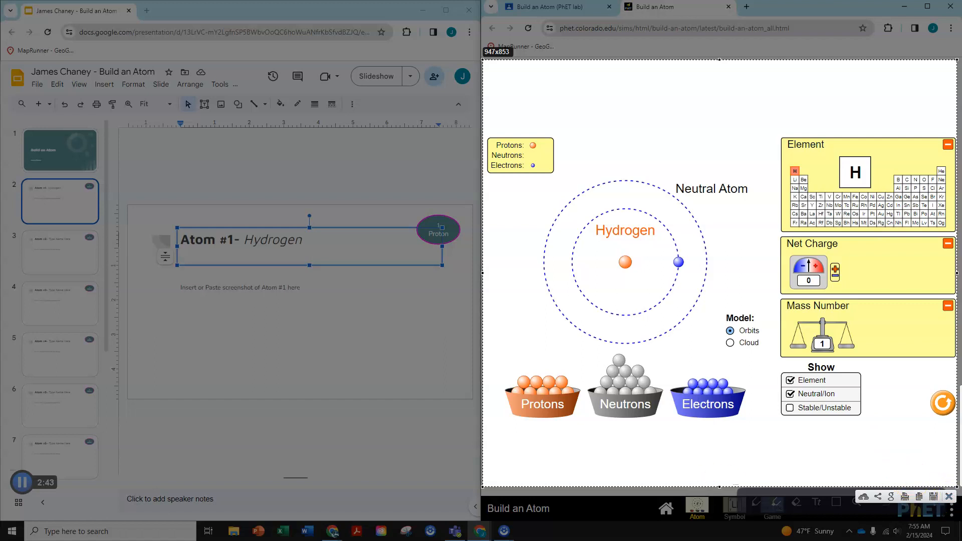
pyautogui.click(918, 495)
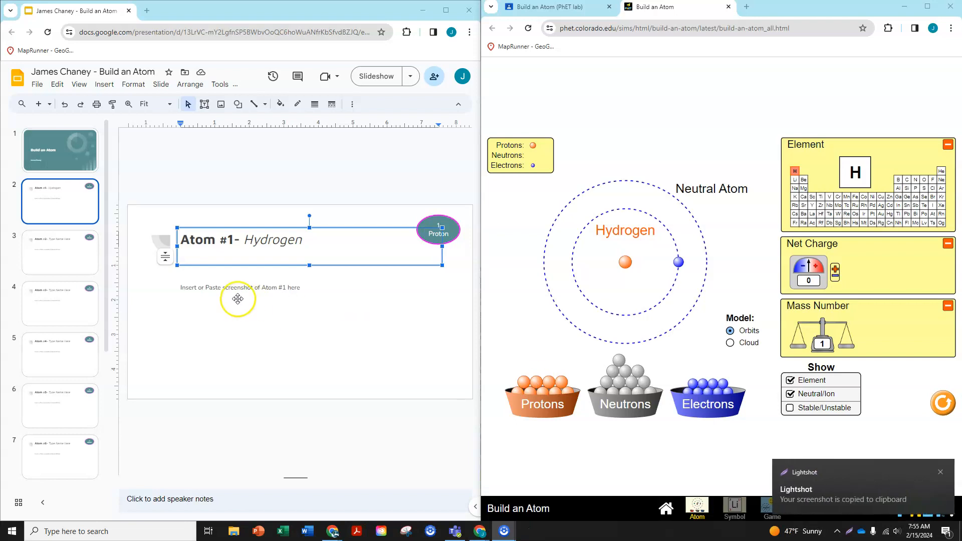
# - Paste the hydrogen screenshot onto the Atom #1 slide and stretch it to fill the space below the title
pyautogui.click(269, 304)
pyautogui.hotkey('ctrl', 'v')
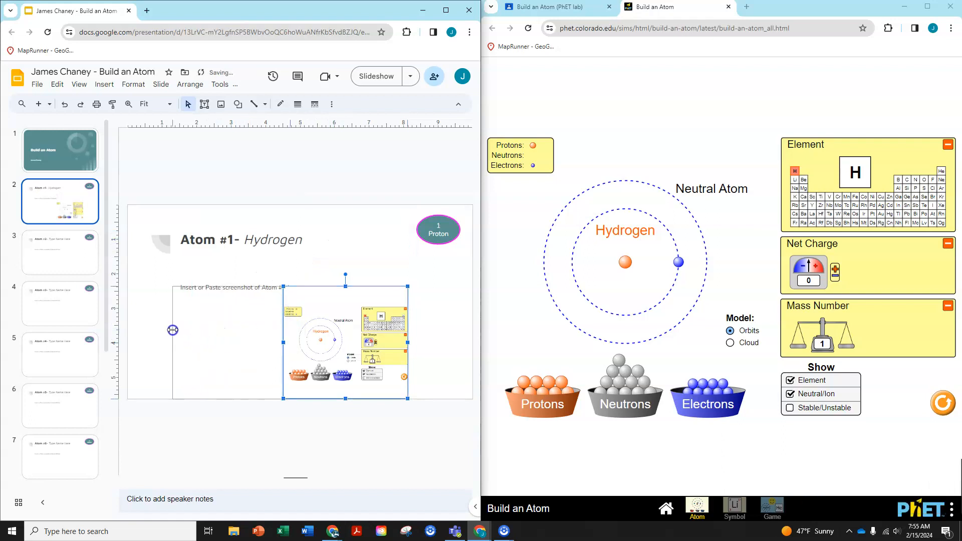
pyautogui.moveTo(173, 329); pyautogui.dragTo(172, 329)
pyautogui.moveTo(290, 286); pyautogui.dragTo(289, 255)
pyautogui.moveTo(408, 327); pyautogui.dragTo(442, 327)
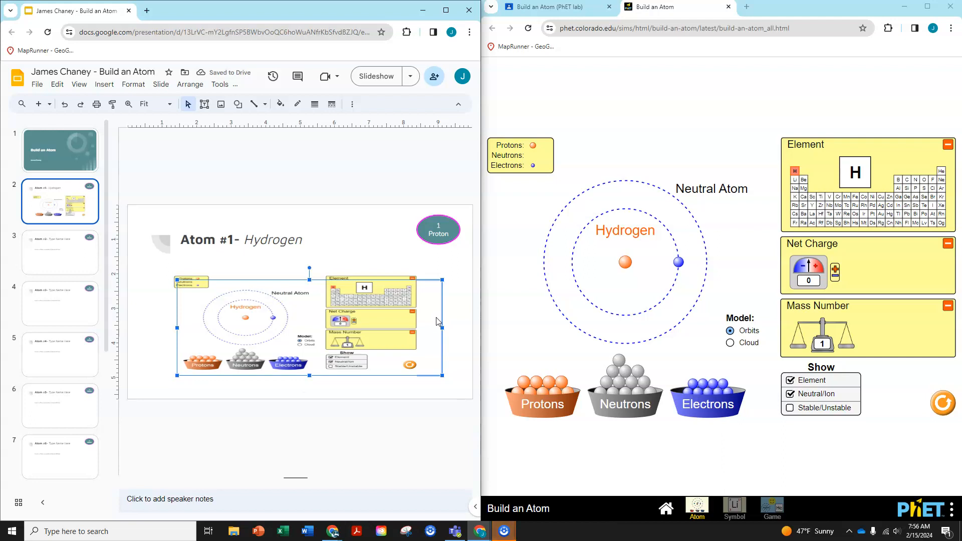
pyautogui.click(495, 249)
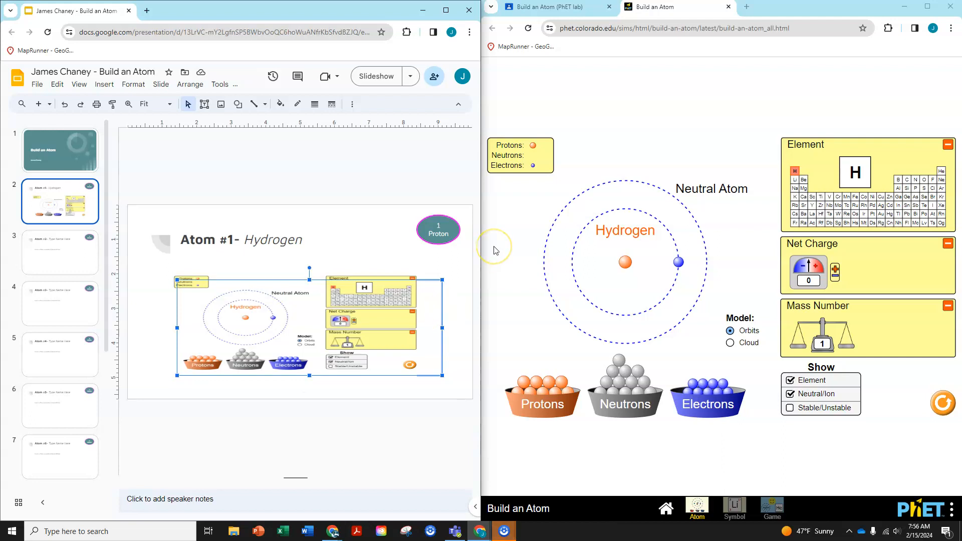
# - Open the Atom #2 slide and add a second proton and a second electron to the atom in the simulation
pyautogui.click(55, 251)
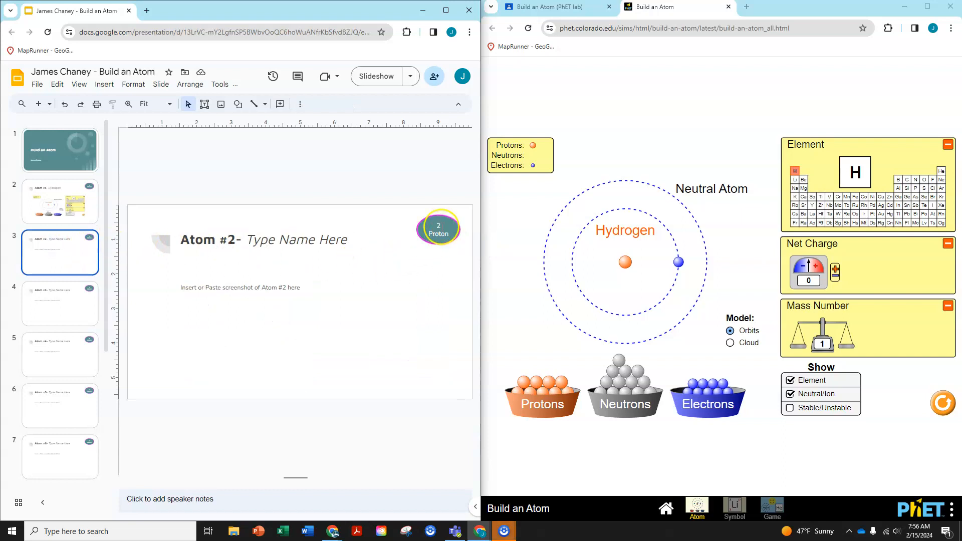
pyautogui.moveTo(563, 385); pyautogui.dragTo(627, 279)
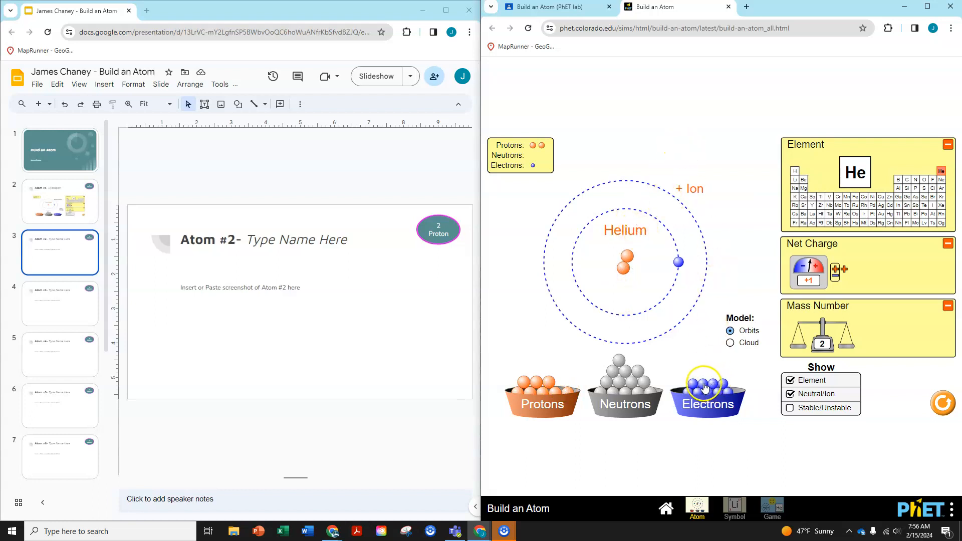
pyautogui.moveTo(711, 330); pyautogui.dragTo(676, 296)
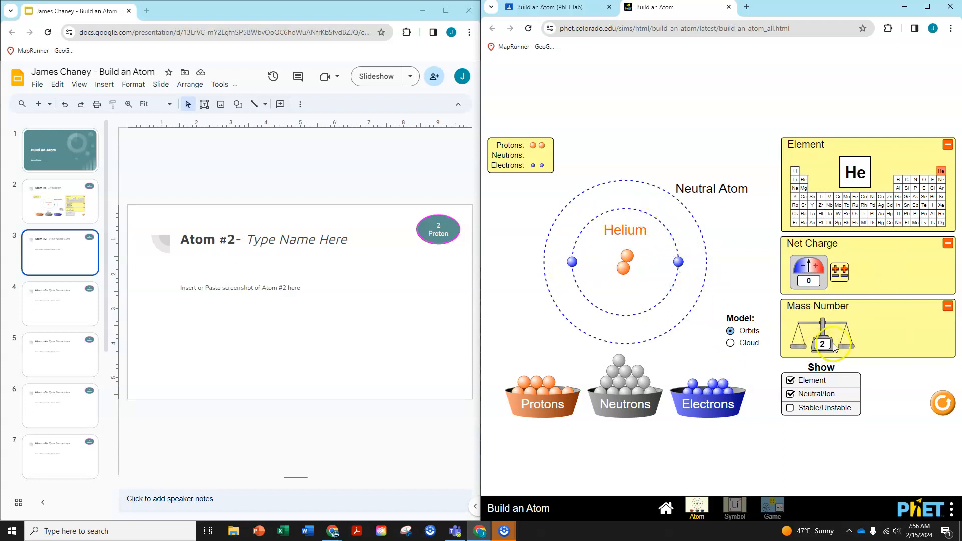
# - Open the Interactive Periodic Table of Elements from the Classroom assignment and accept all cookies on the site
pyautogui.click(551, 7)
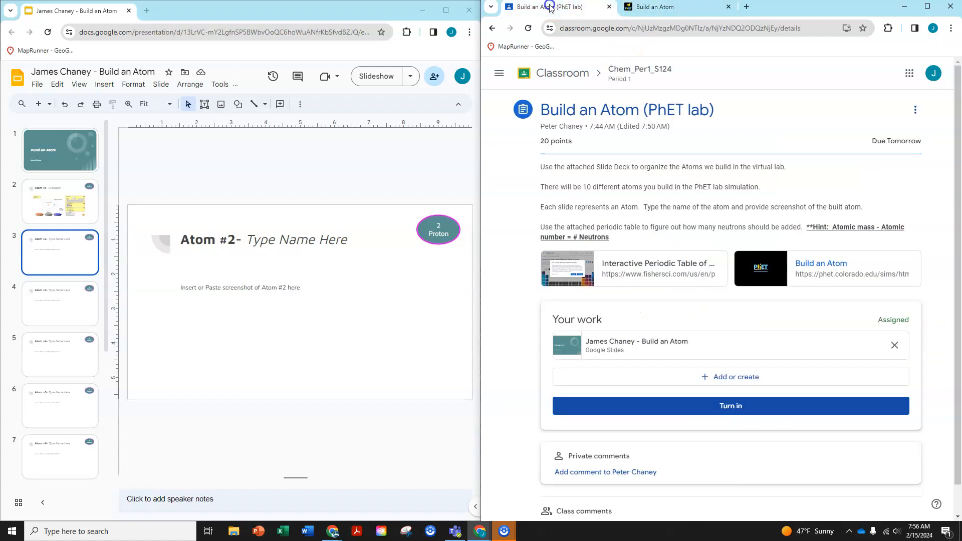
pyautogui.click(631, 266)
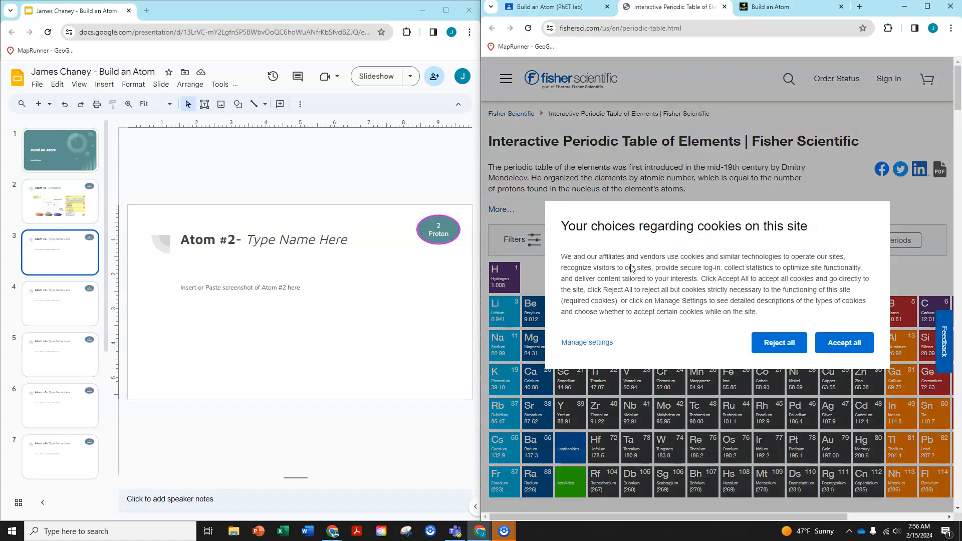
pyautogui.click(834, 343)
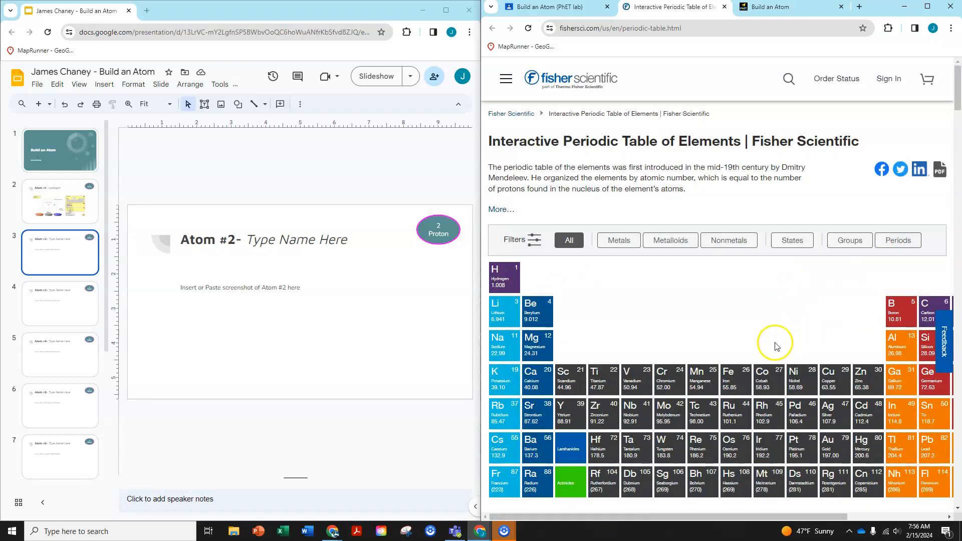
# - Find helium in the interactive periodic table and examine its atomic weight and other properties
pyautogui.moveTo(748, 516); pyautogui.dragTo(845, 511)
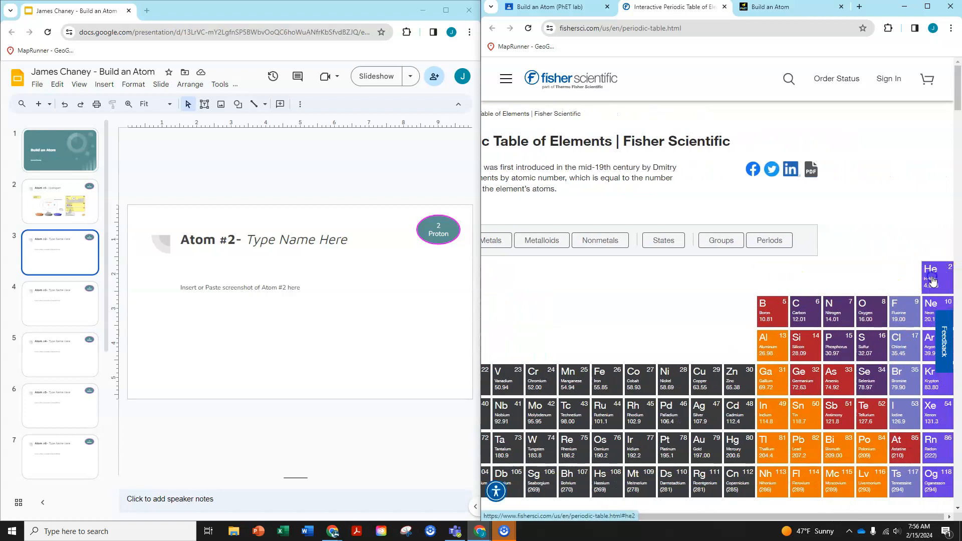
pyautogui.click(931, 277)
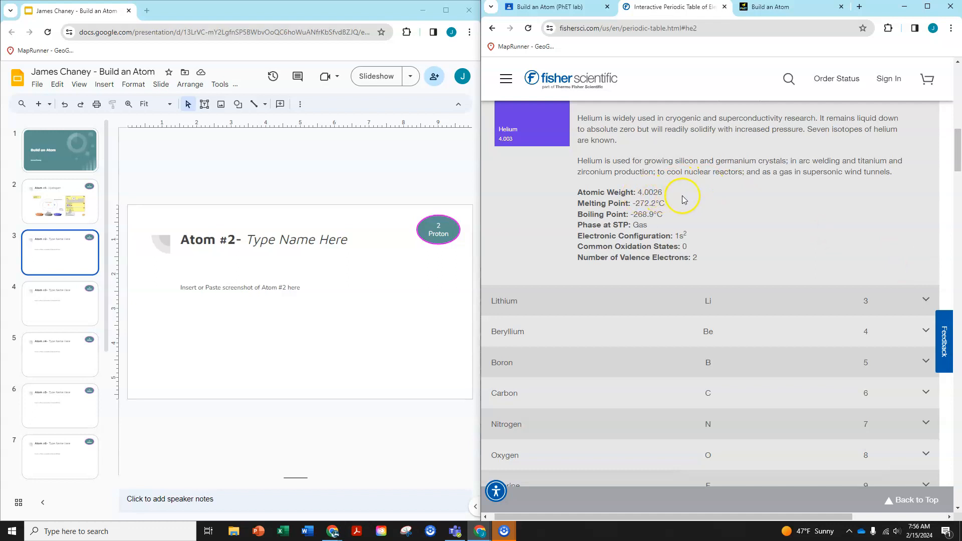
pyautogui.scroll(3, 691, 198)
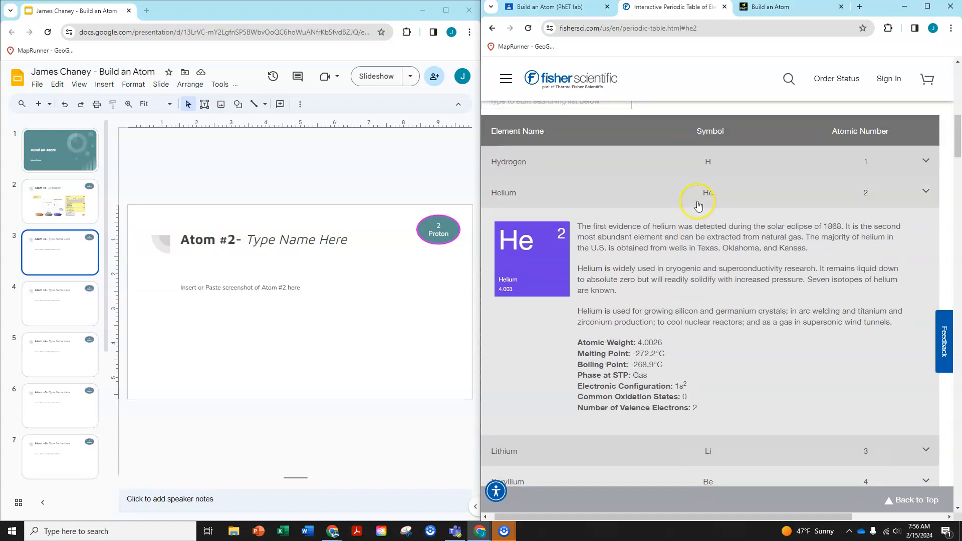
pyautogui.scroll(-3, 783, 306)
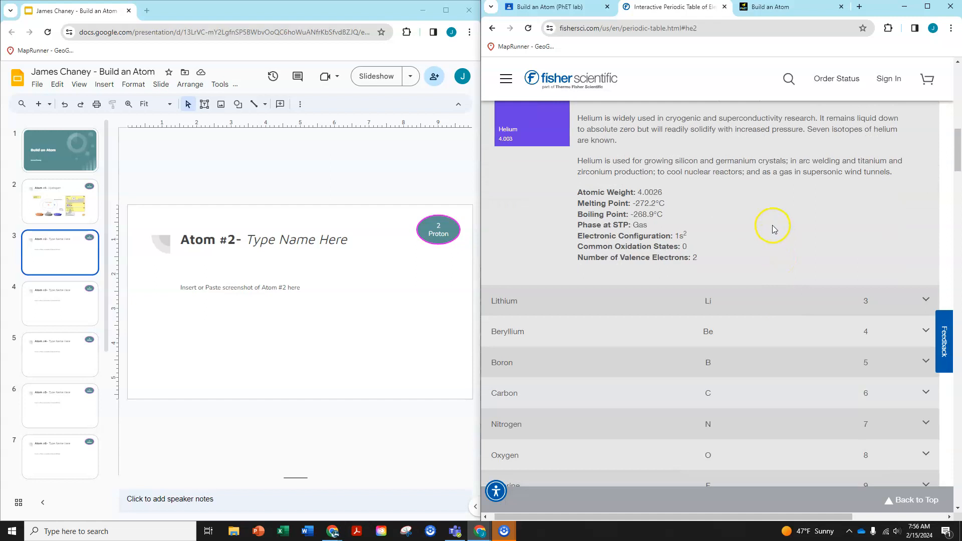
pyautogui.scroll(2, 774, 230)
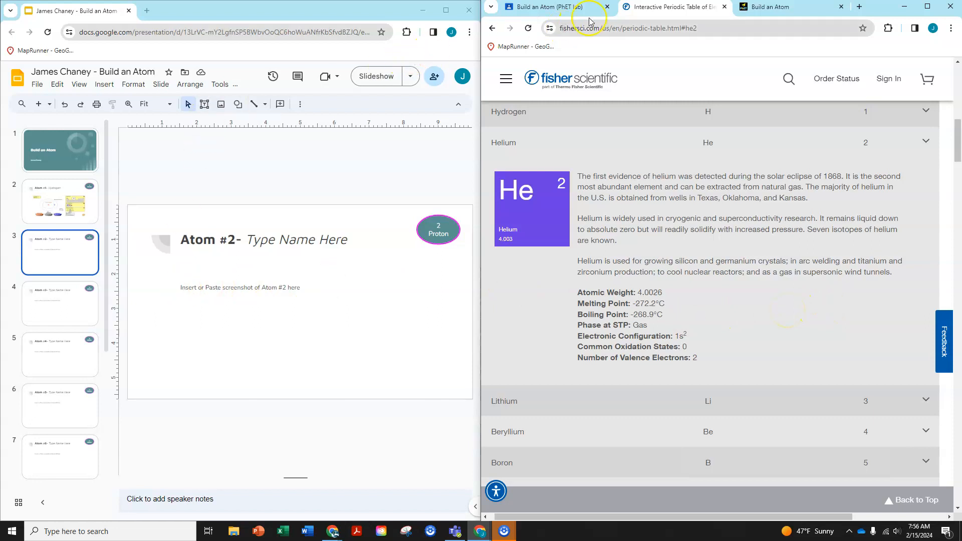
# - Add two neutrons to the helium atom in the simulation and compare its mass number with the atomic weight in the periodic table
pyautogui.click(784, 11)
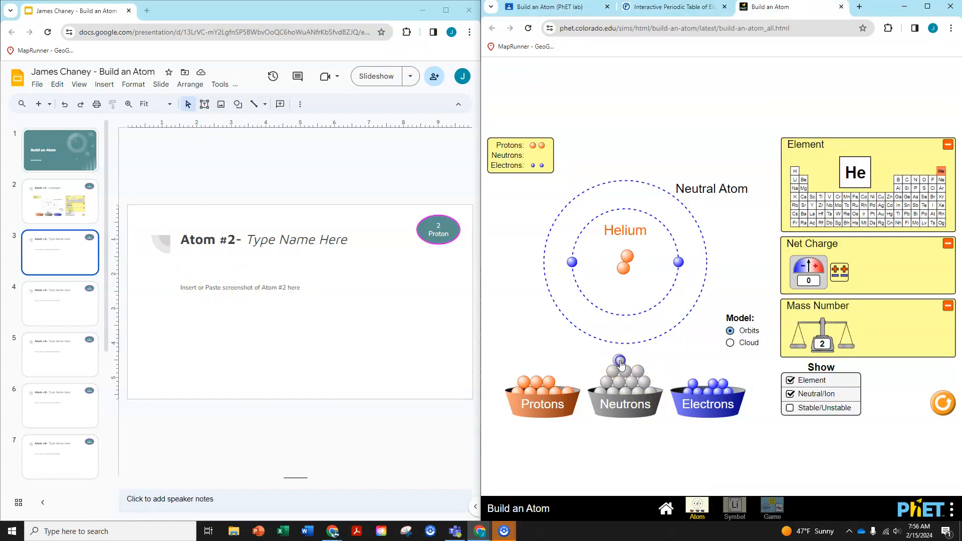
pyautogui.moveTo(628, 271); pyautogui.dragTo(629, 278)
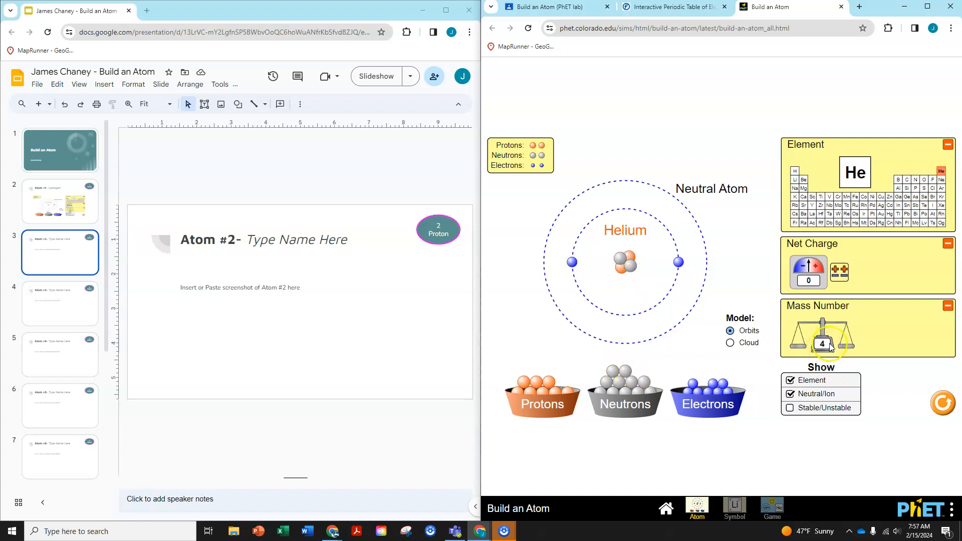
pyautogui.click(682, 9)
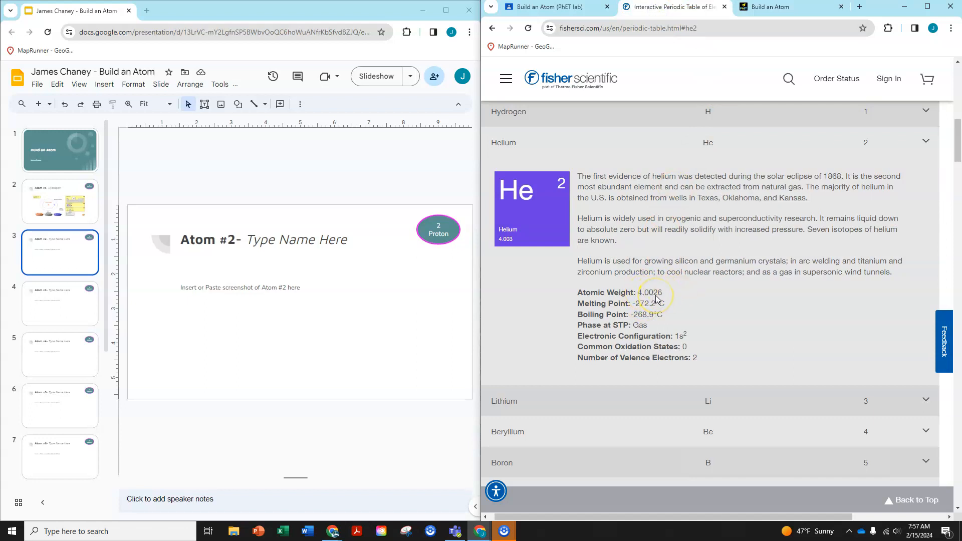
# - Capture the simulation area showing the helium atom with Lightshot and copy the screenshot to the clipboard
pyautogui.click(771, 7)
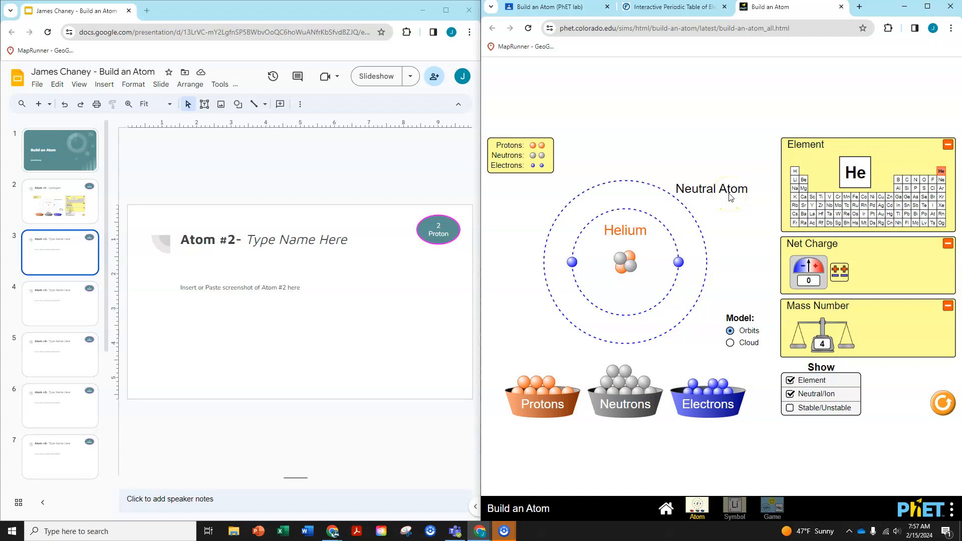
pyautogui.press('Print')
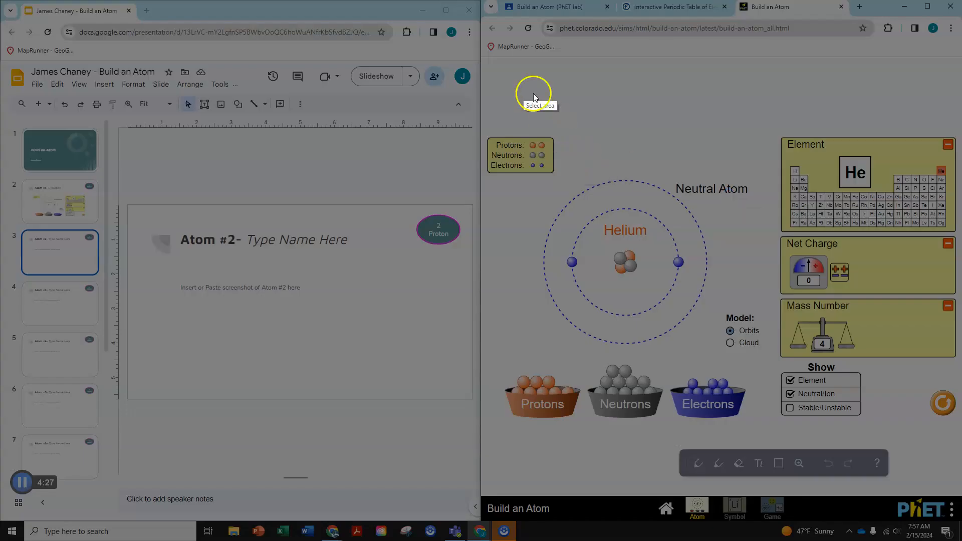
pyautogui.moveTo(483, 59); pyautogui.dragTo(957, 436)
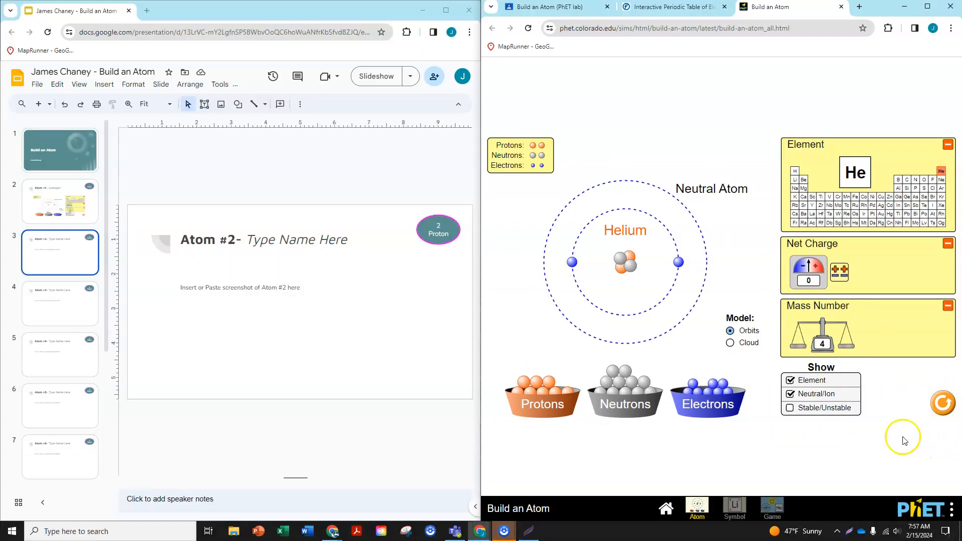
pyautogui.click(920, 445)
# - Paste the helium screenshot onto the Atom #2 slide and reduce its height to fit below the title
pyautogui.click(223, 303)
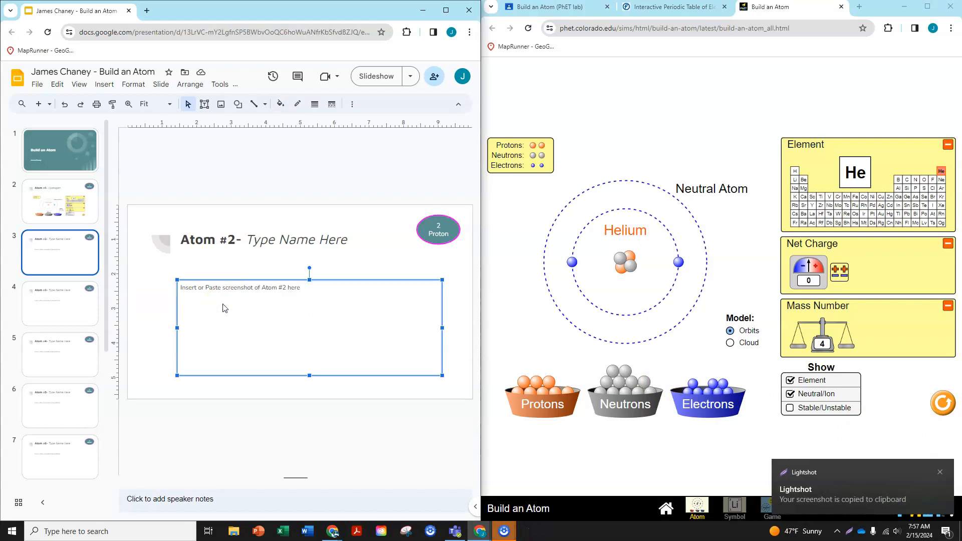
pyautogui.hotkey('ctrl', 'v')
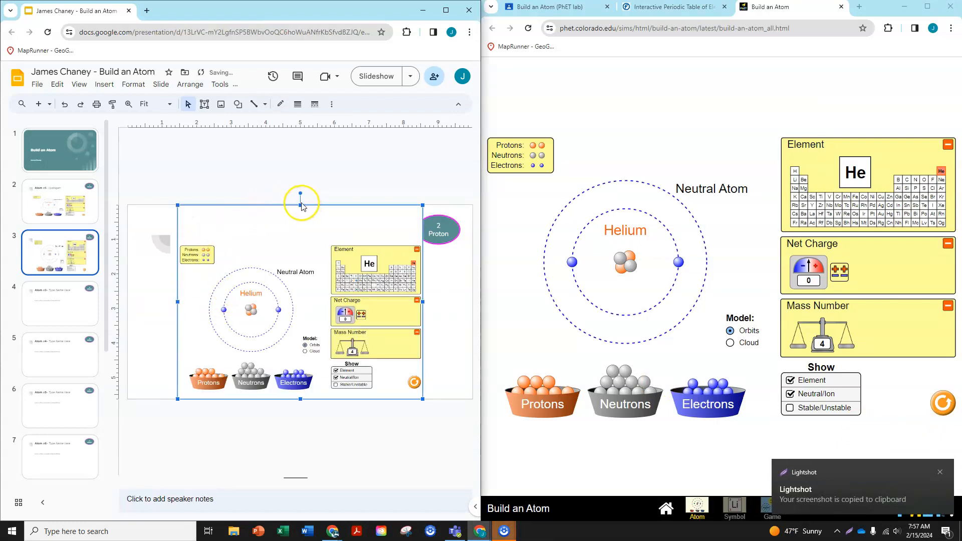
pyautogui.moveTo(300, 203); pyautogui.dragTo(300, 262)
# - Replace the name placeholder in the Atom #2 slide title with Helium
pyautogui.click(293, 240)
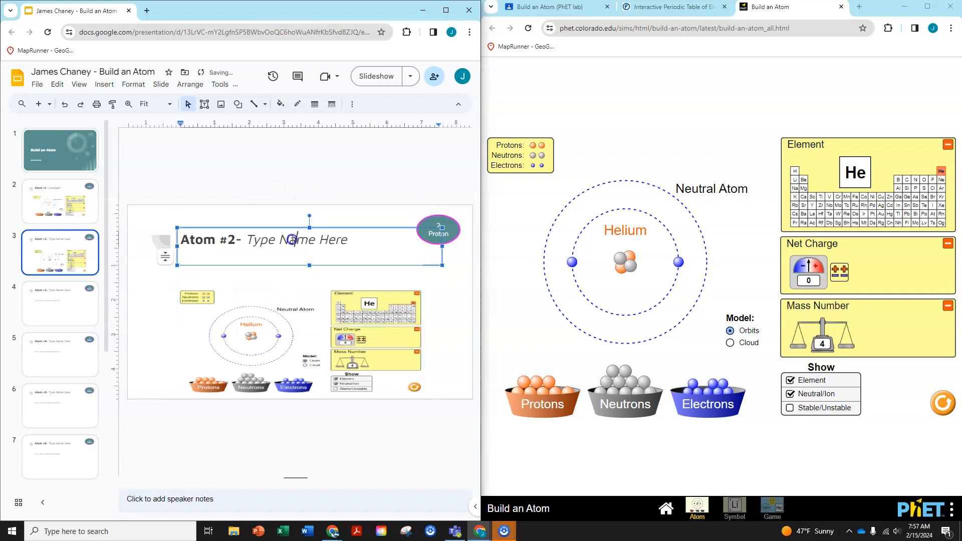
pyautogui.doubleClick(293, 239)
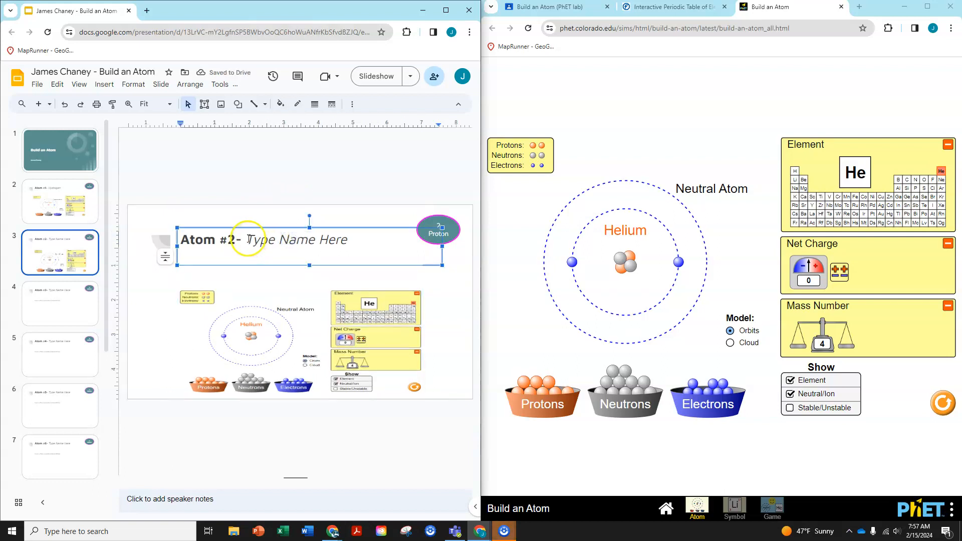
pyautogui.moveTo(247, 240); pyautogui.dragTo(349, 240)
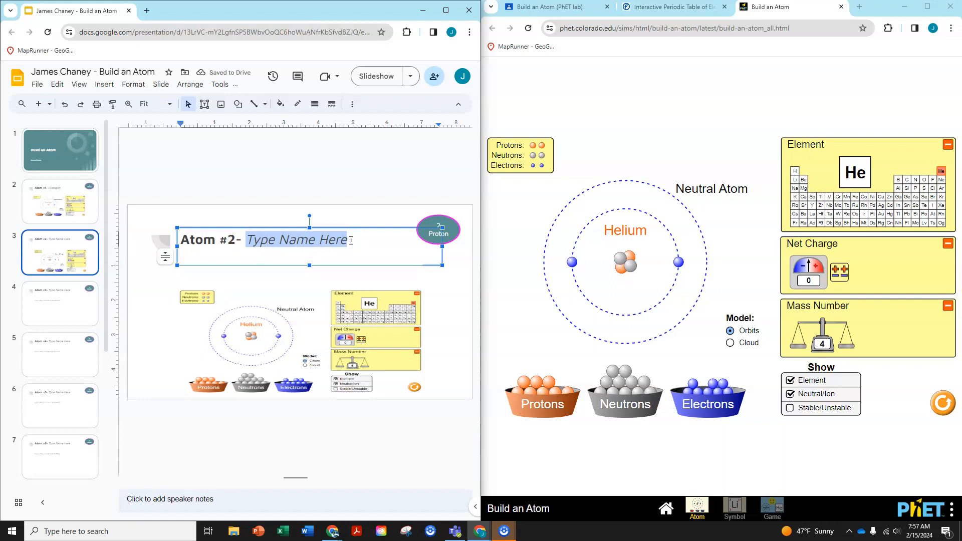
pyautogui.write('Helium')
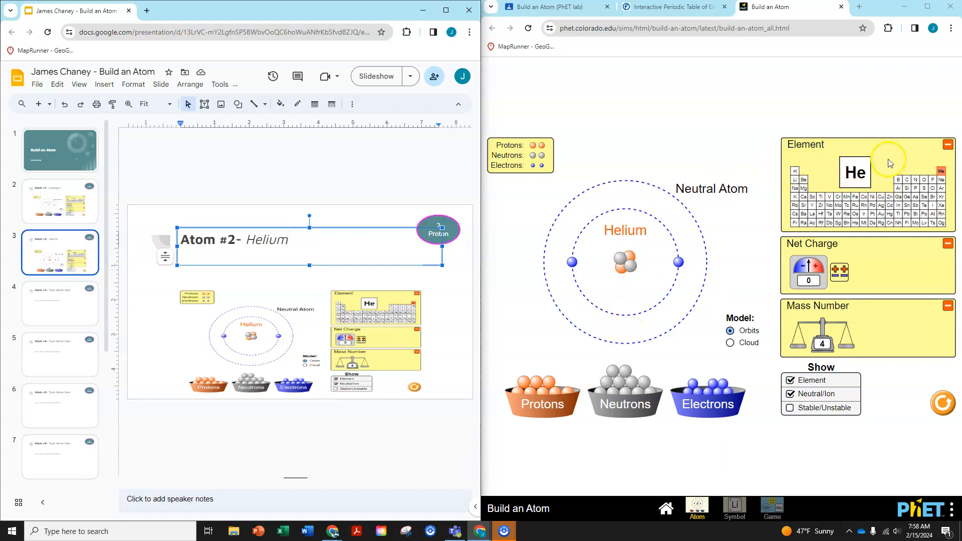
# - Look through the completed and remaining atom slides in the deck, down to the last slide
pyautogui.click(49, 301)
pyautogui.click(51, 346)
pyautogui.click(53, 206)
pyautogui.click(51, 254)
pyautogui.click(60, 310)
pyautogui.click(61, 352)
pyautogui.click(61, 398)
pyautogui.click(69, 452)
pyautogui.scroll(-4, 63, 323)
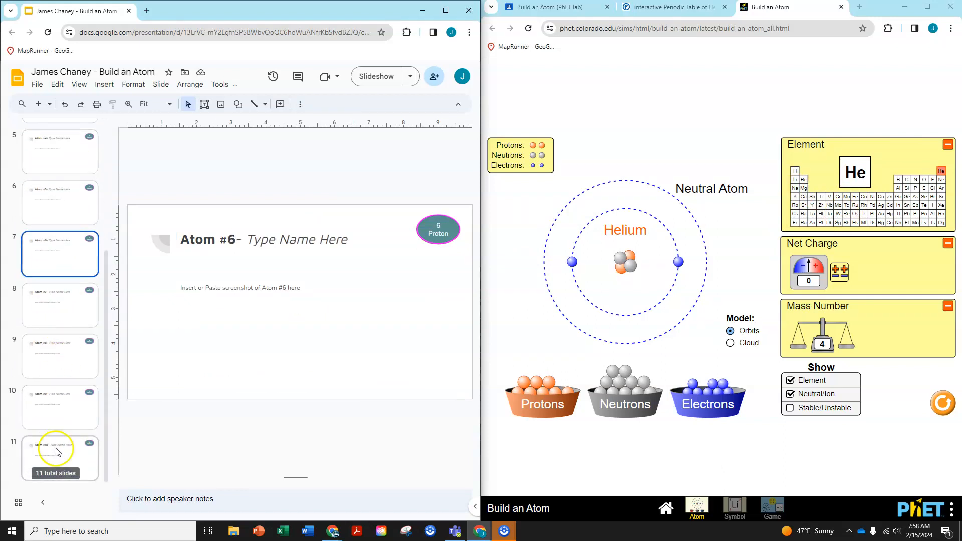
pyautogui.scroll(4, 71, 322)
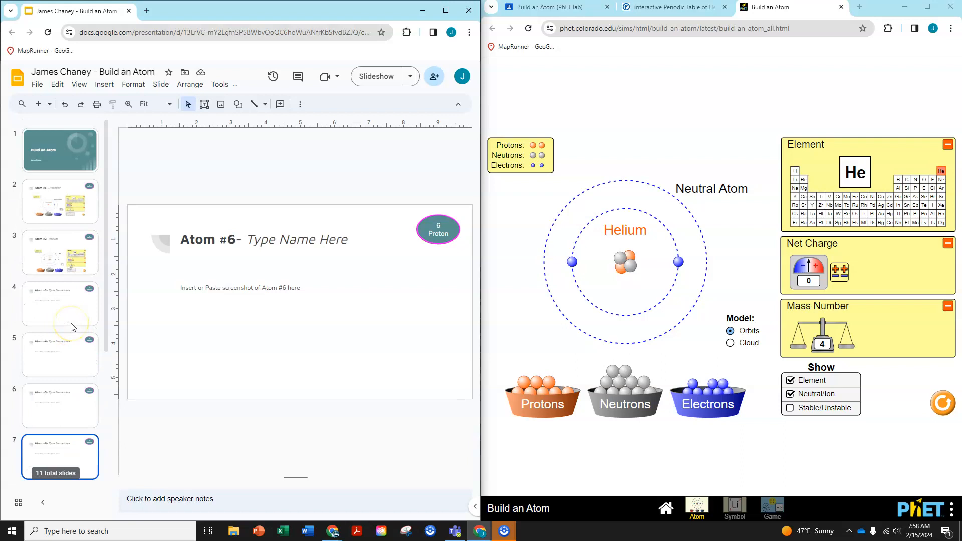
# - Review the completed hydrogen and helium slides and return to the Build an Atom assignment in Classroom
pyautogui.click(57, 194)
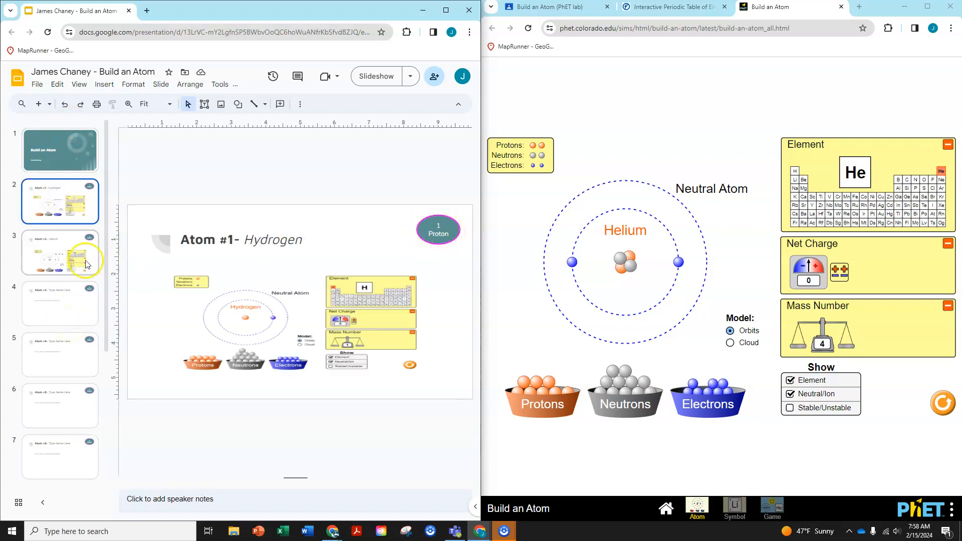
pyautogui.click(68, 245)
pyautogui.click(74, 307)
pyautogui.click(61, 255)
pyautogui.click(56, 200)
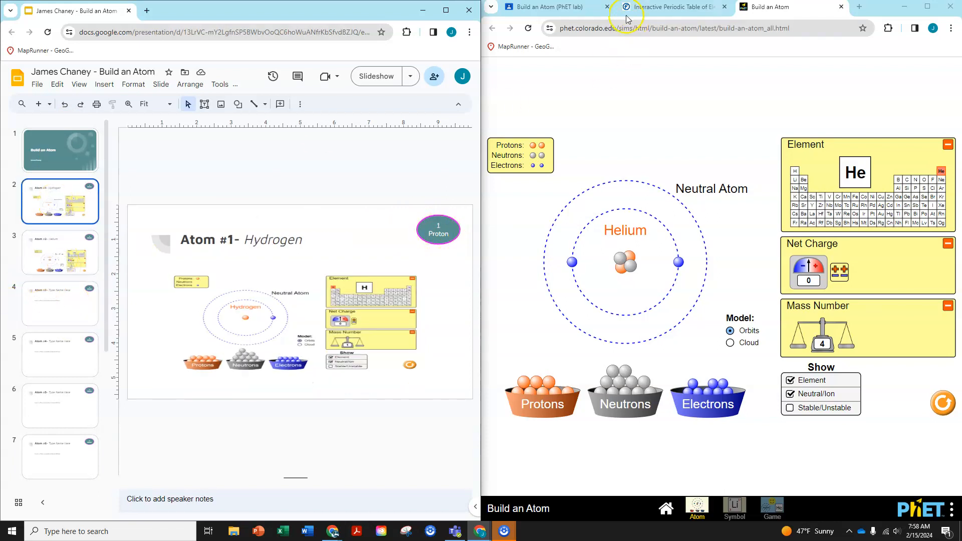
pyautogui.click(544, 9)
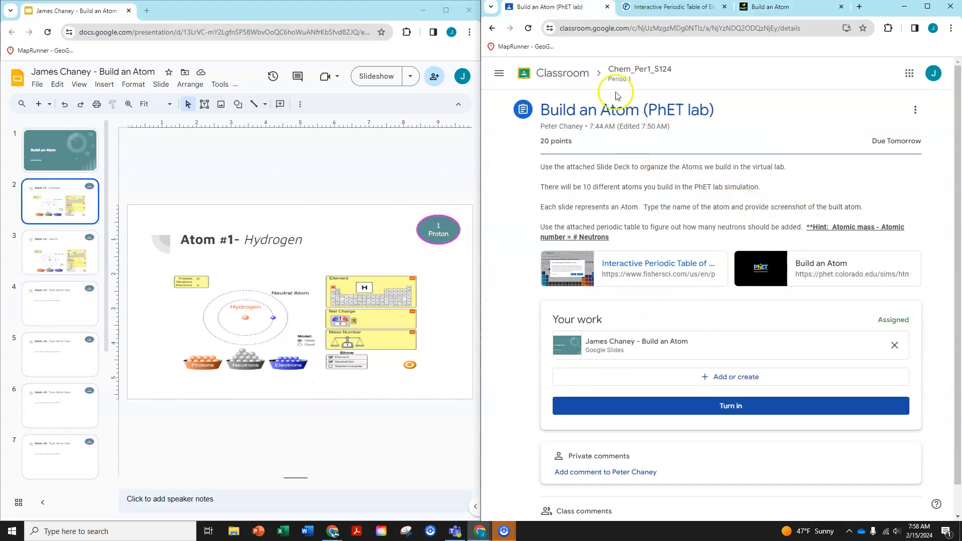